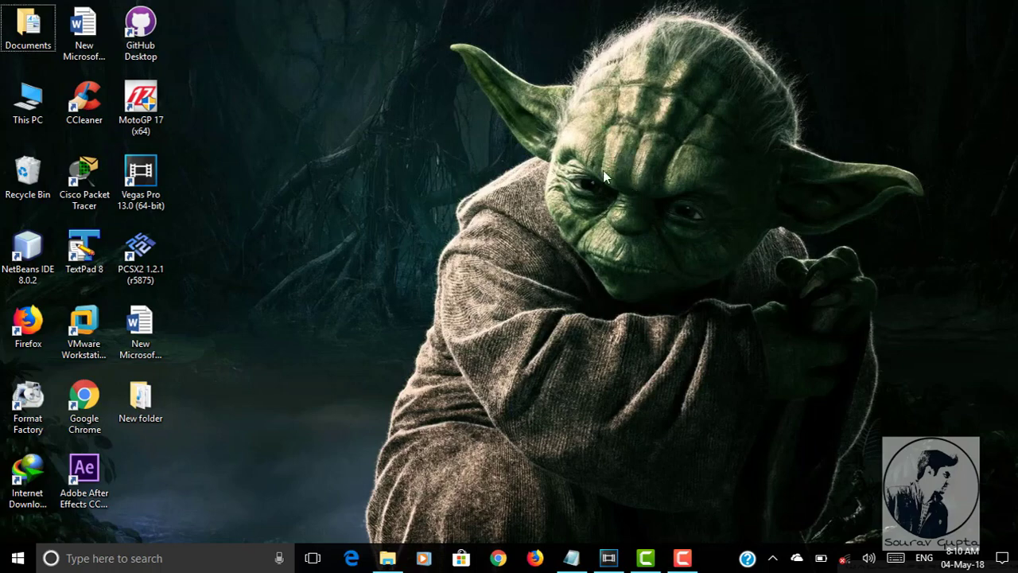
# - Refresh the Windows desktop several times from its right-click menu
pyautogui.click(552, 237)
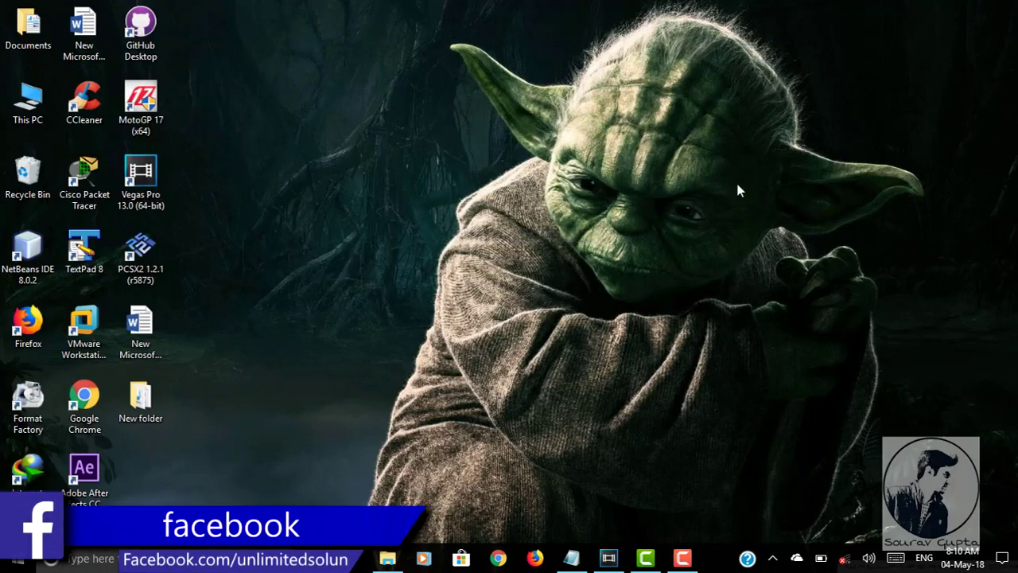
pyautogui.rightClick(688, 125)
pyautogui.click(583, 190)
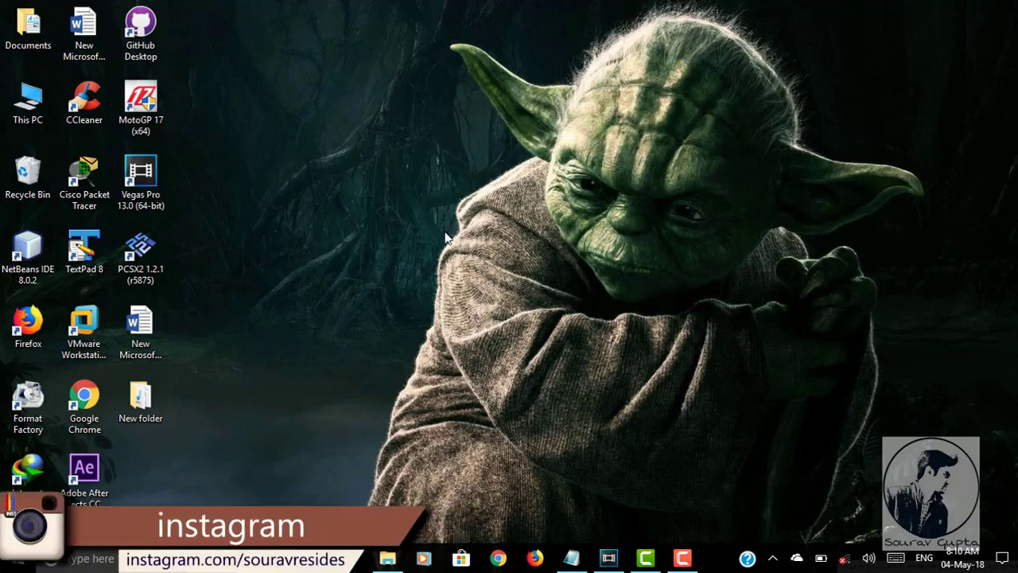
pyautogui.rightClick(576, 135)
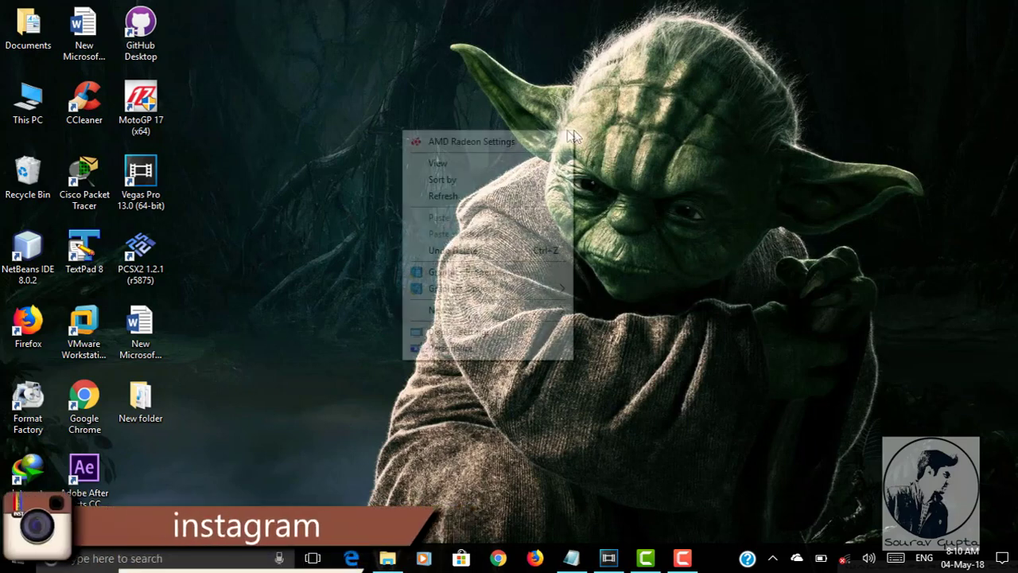
pyautogui.click(464, 195)
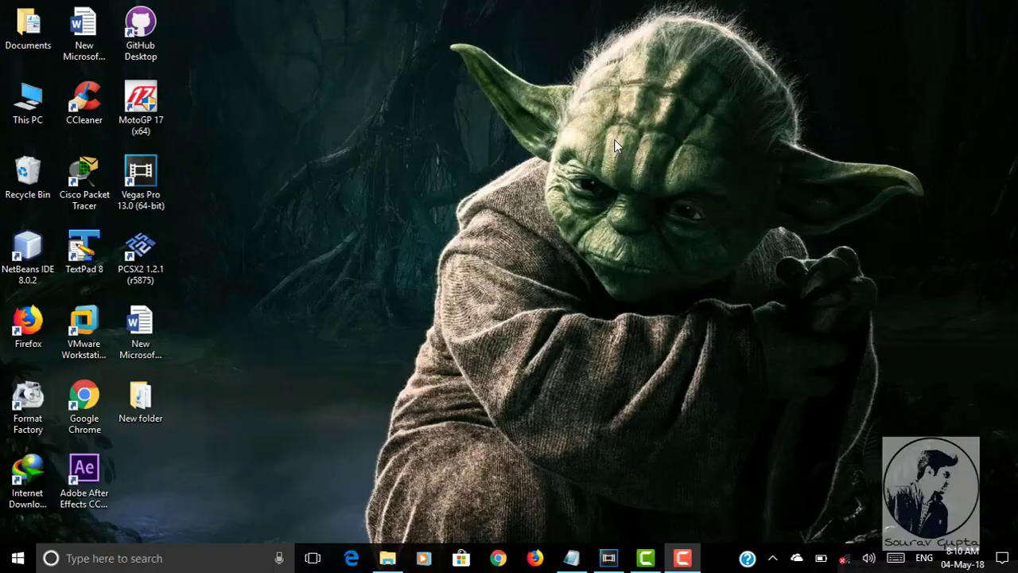
pyautogui.rightClick(603, 170)
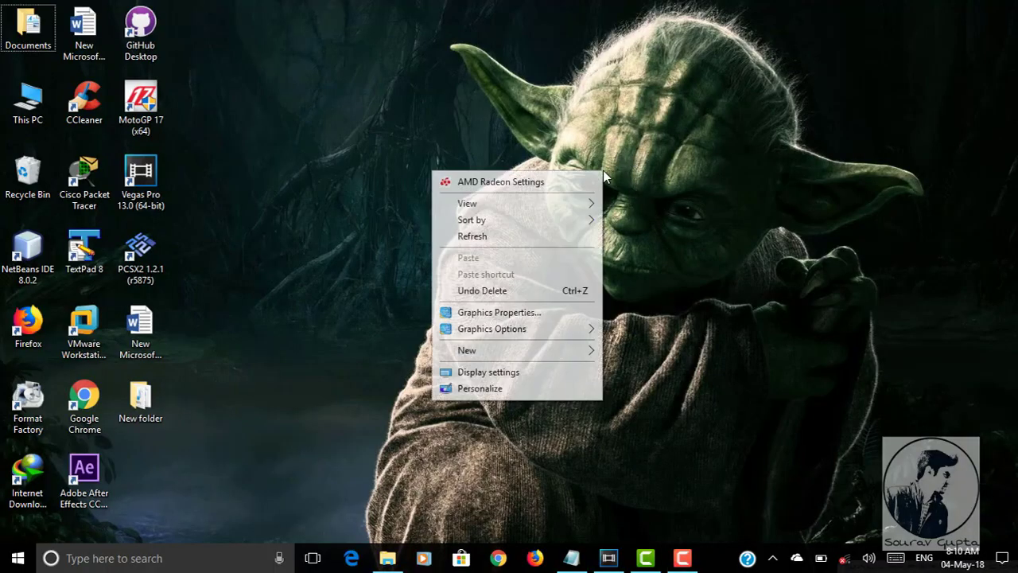
pyautogui.click(552, 235)
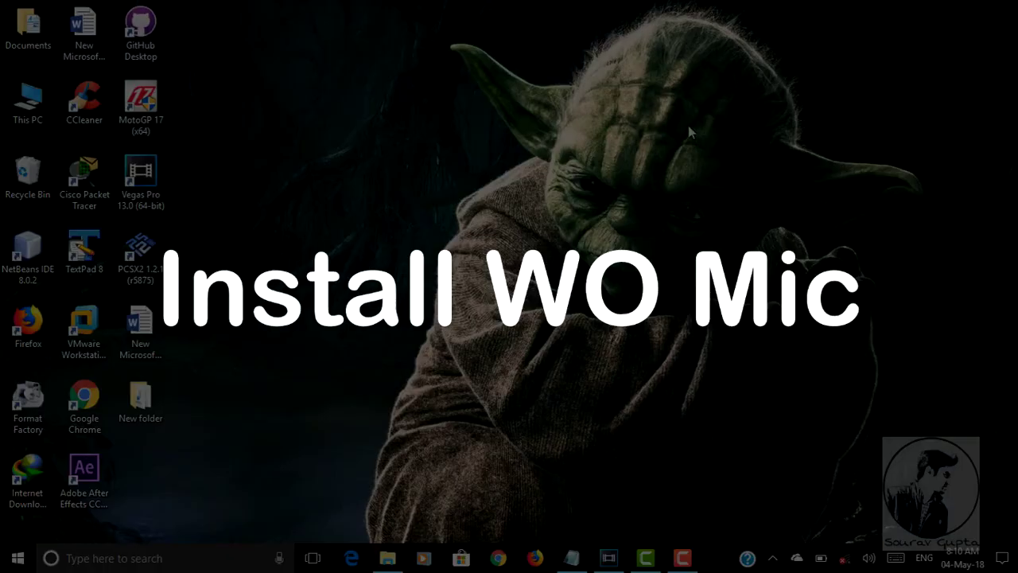
pyautogui.rightClick(688, 125)
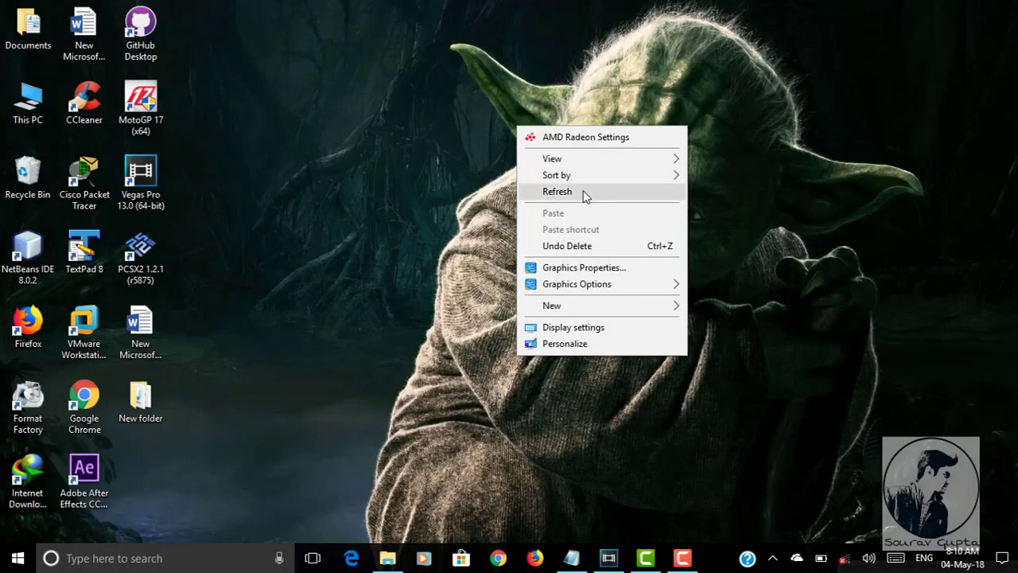
pyautogui.click(583, 192)
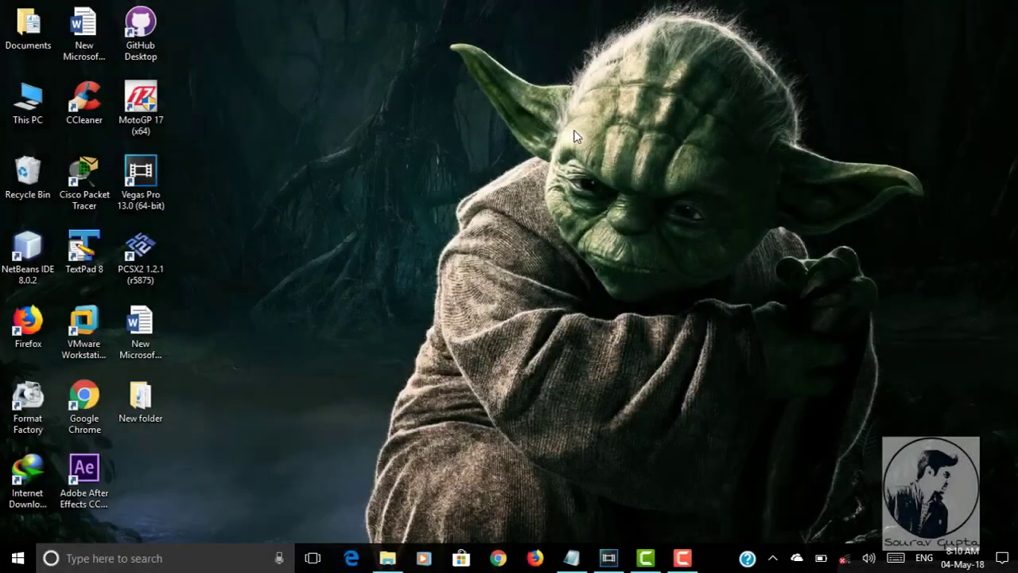
pyautogui.rightClick(403, 130)
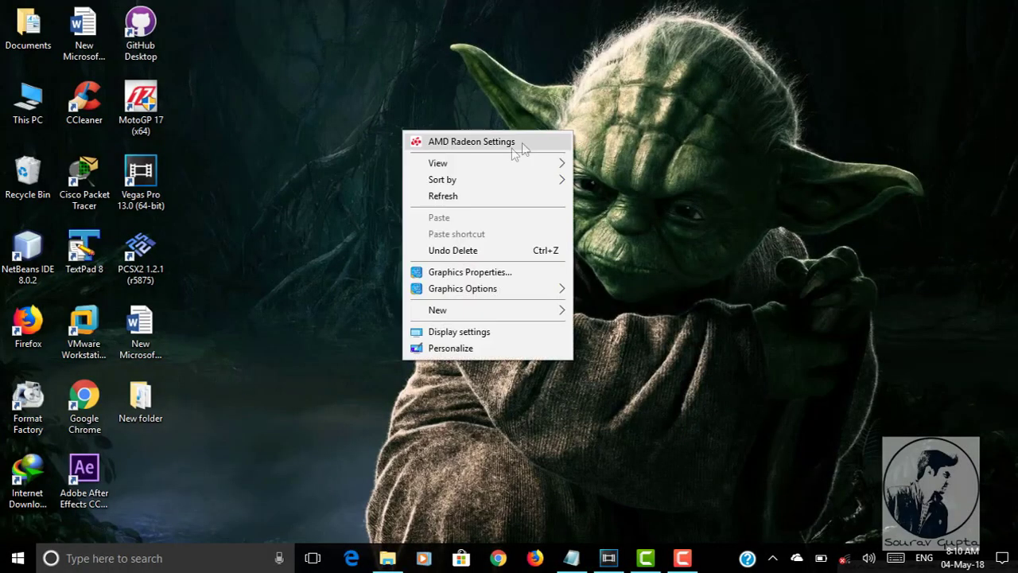
pyautogui.click(465, 196)
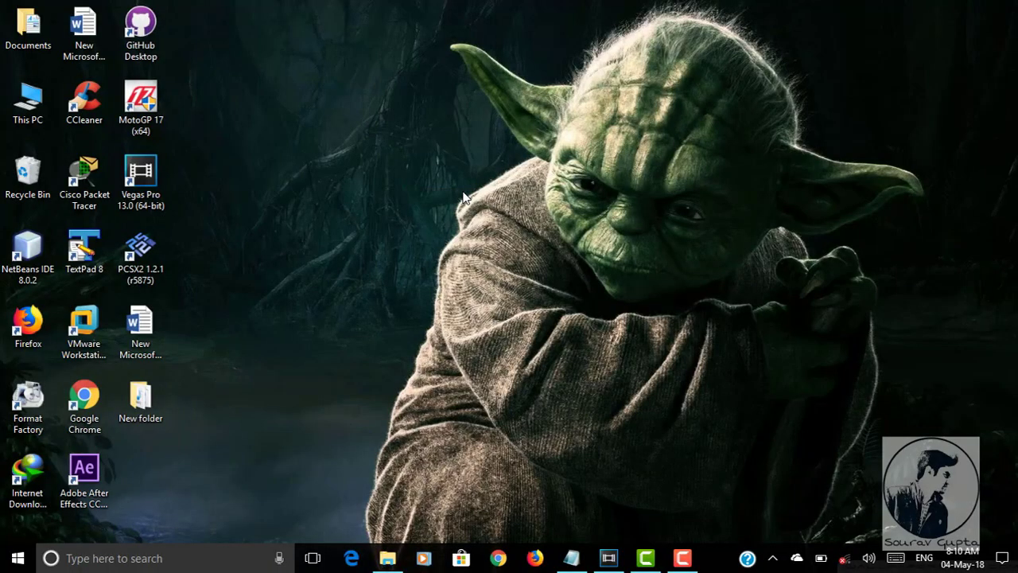
pyautogui.rightClick(459, 193)
pyautogui.click(422, 257)
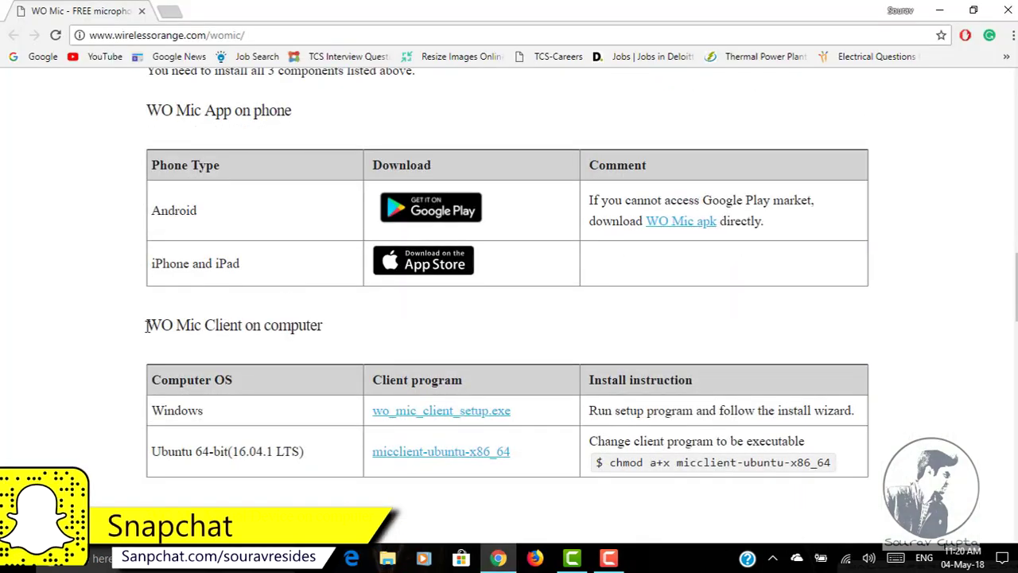
# - Highlight the WO Mic Client heading and the Windows entry on the download page
pyautogui.moveTo(147, 326); pyautogui.dragTo(326, 328)
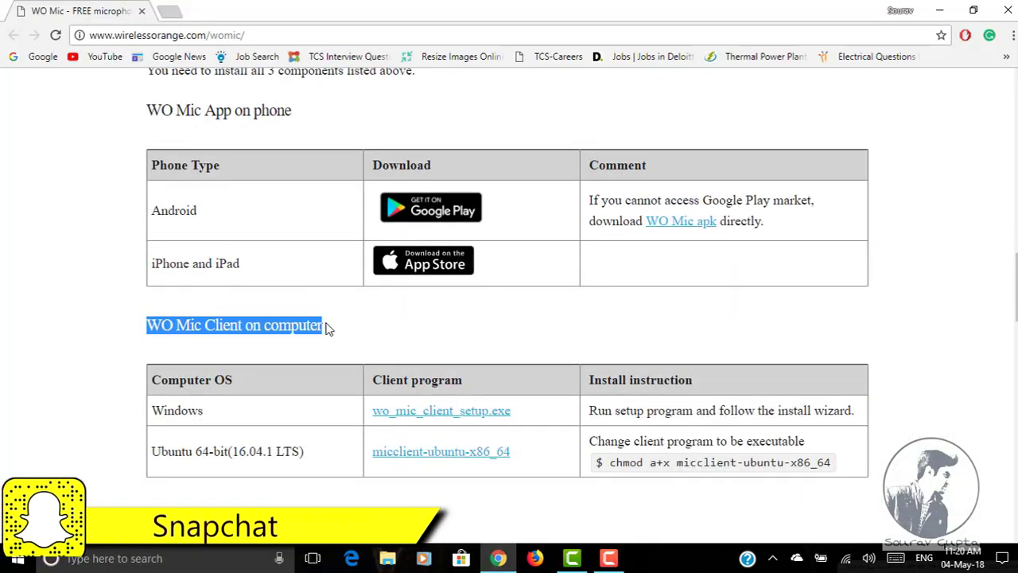
pyautogui.scroll(-2, 329, 328)
pyautogui.moveTo(146, 317); pyautogui.dragTo(390, 320)
pyautogui.click(314, 272)
pyautogui.moveTo(151, 214); pyautogui.dragTo(248, 216)
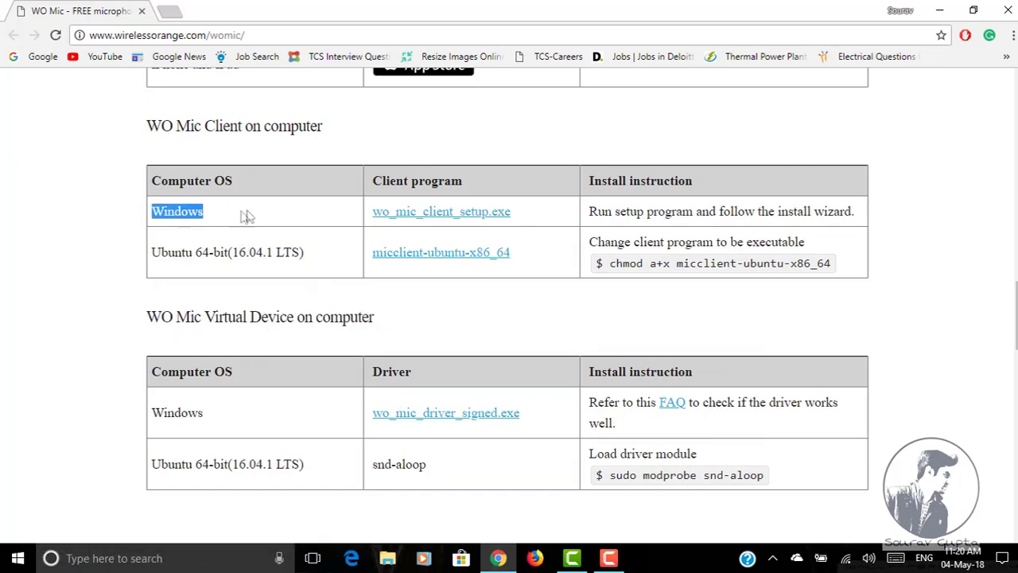
pyautogui.click(334, 220)
# - Download wo_mic_client_setup.exe through IDM and run the installer
pyautogui.click(453, 220)
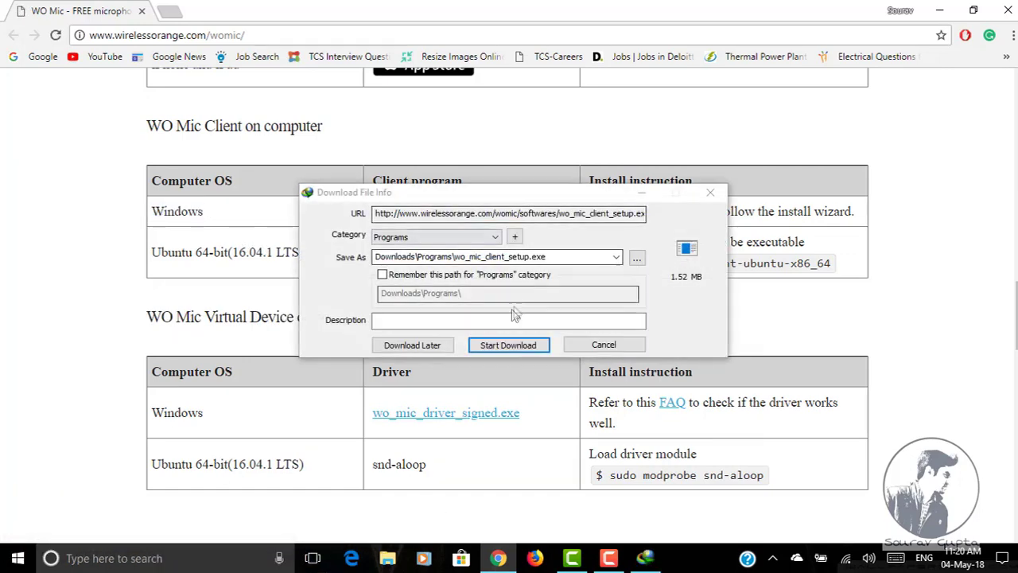
pyautogui.click(507, 345)
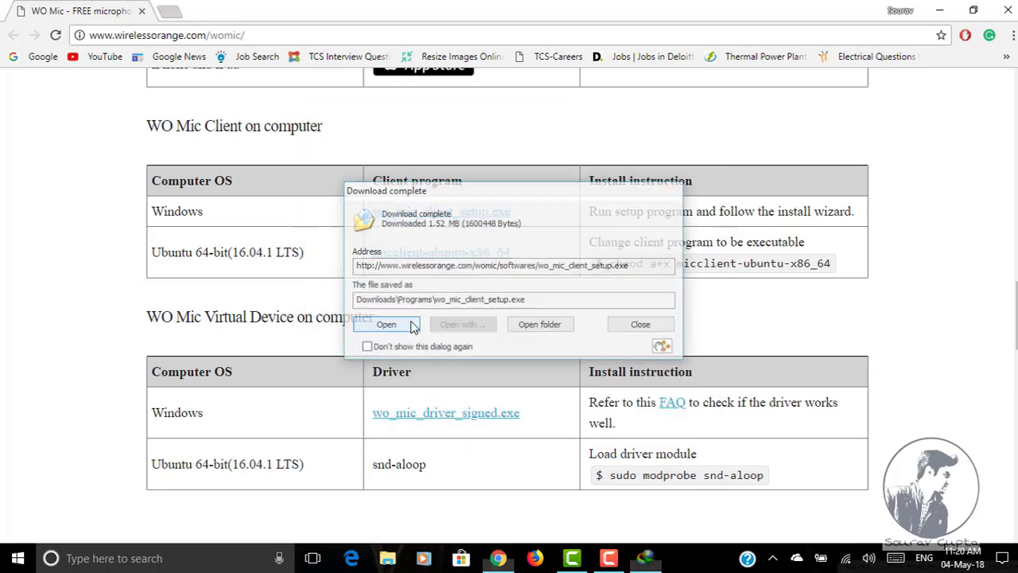
pyautogui.click(414, 328)
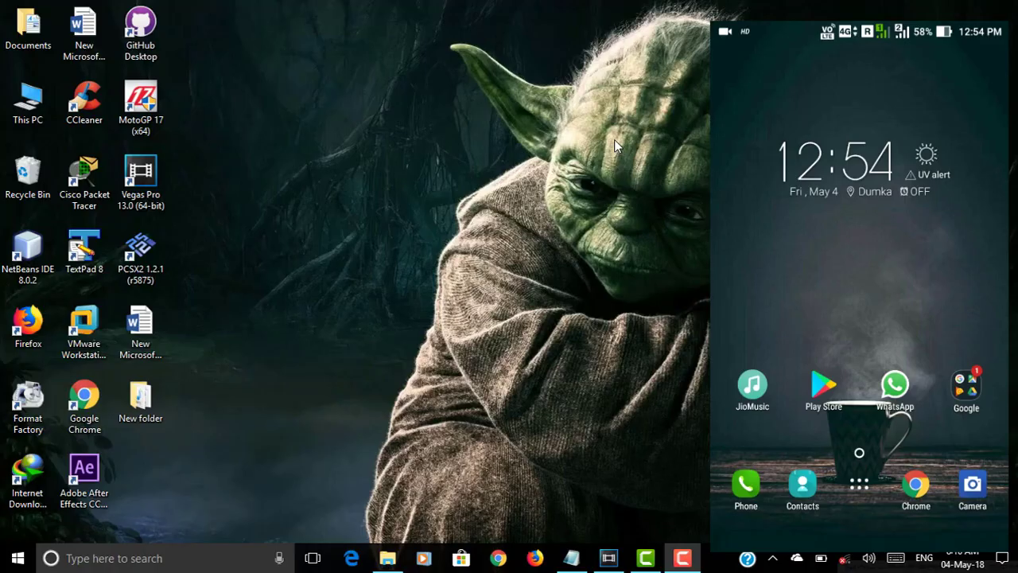
# - Refresh the Windows desktop four times from its right-click menu
pyautogui.rightClick(602, 170)
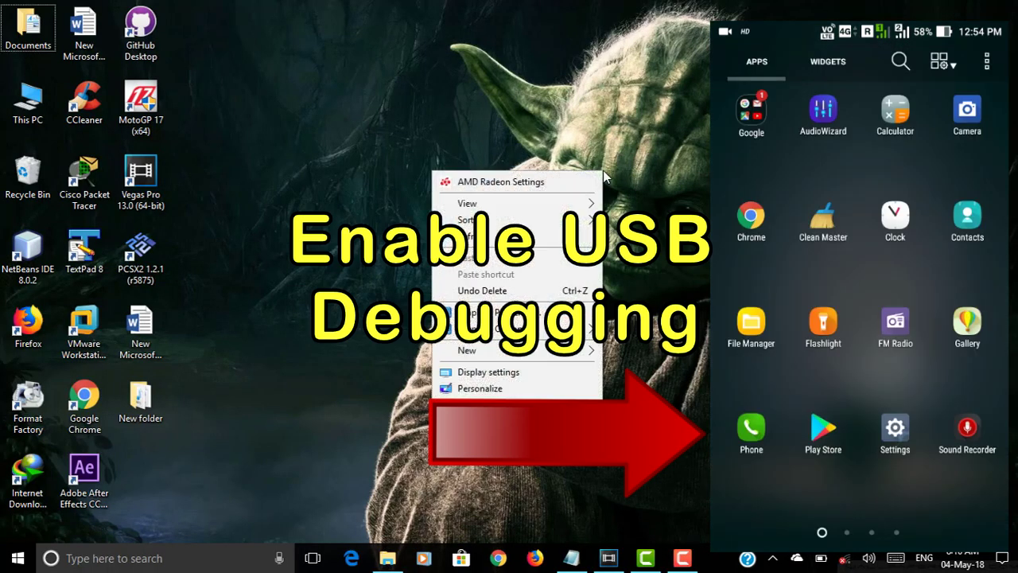
pyautogui.click(477, 232)
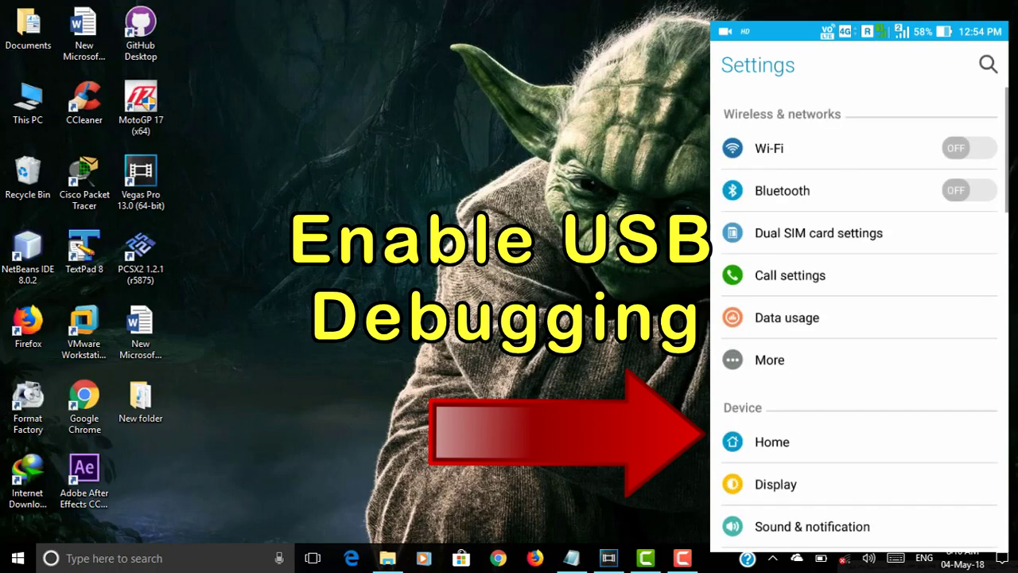
pyautogui.rightClick(688, 126)
pyautogui.click(586, 192)
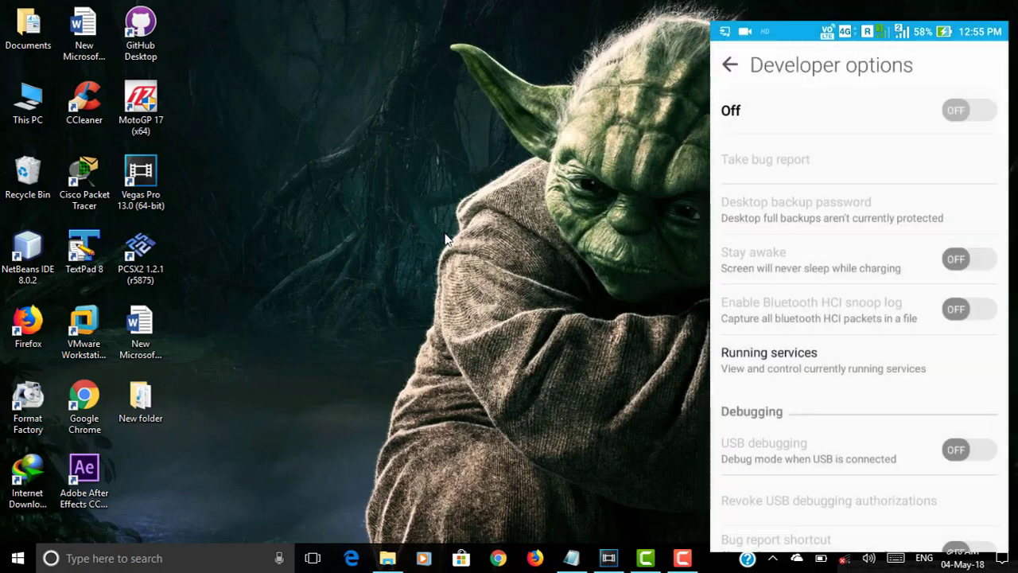
pyautogui.rightClick(573, 135)
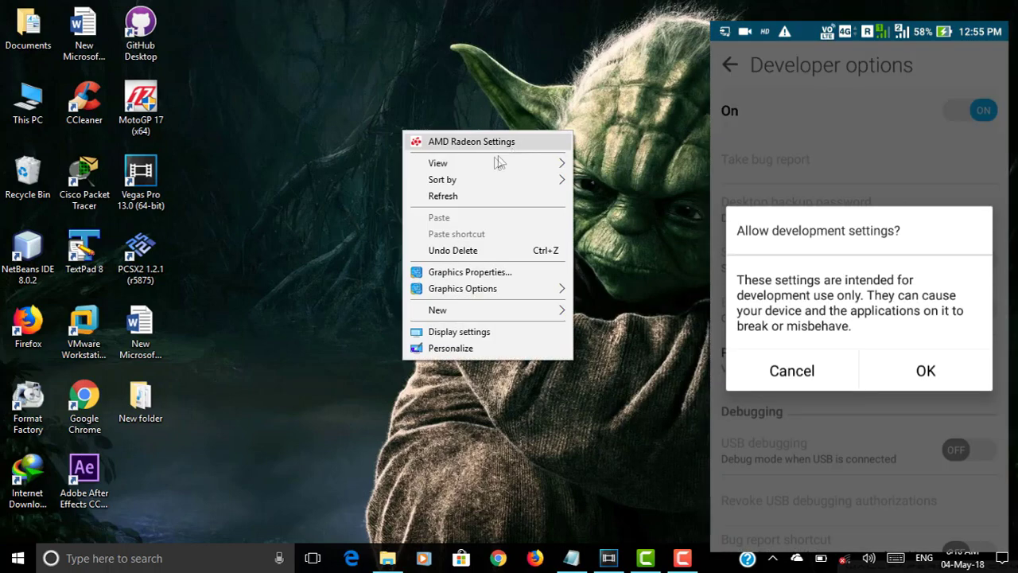
pyautogui.click(465, 196)
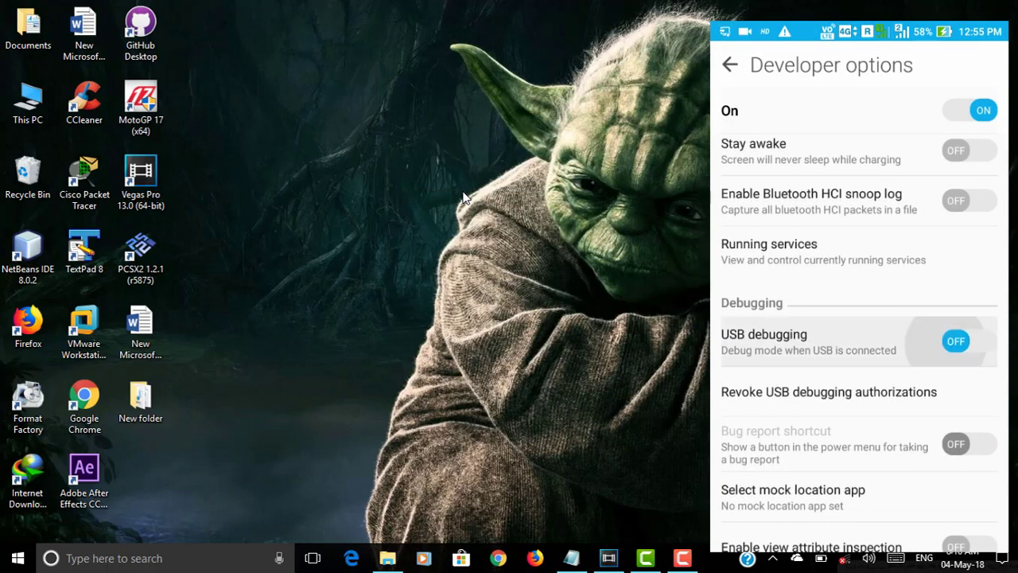
pyautogui.rightClick(292, 192)
pyautogui.click(422, 257)
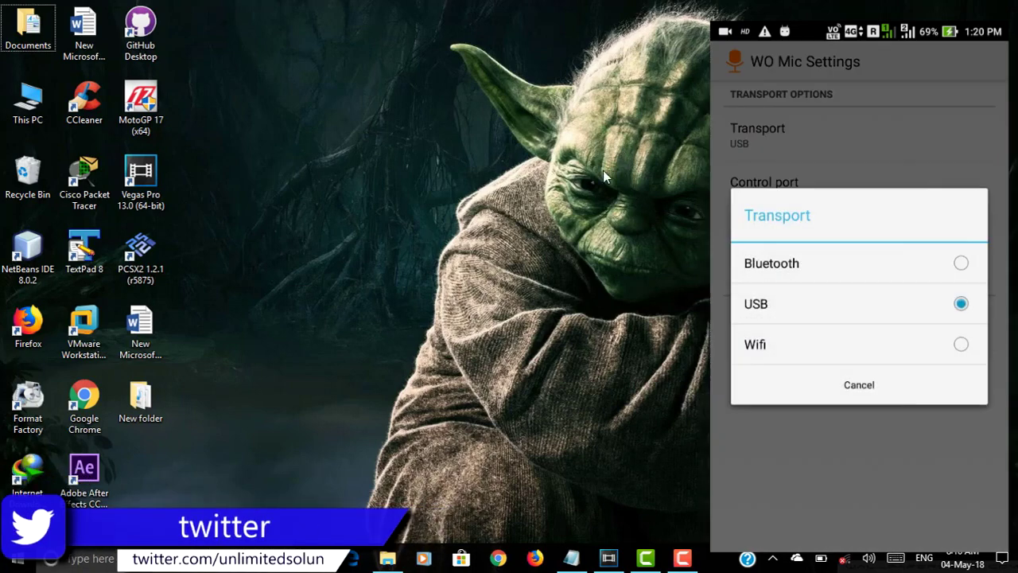
pyautogui.rightClick(603, 171)
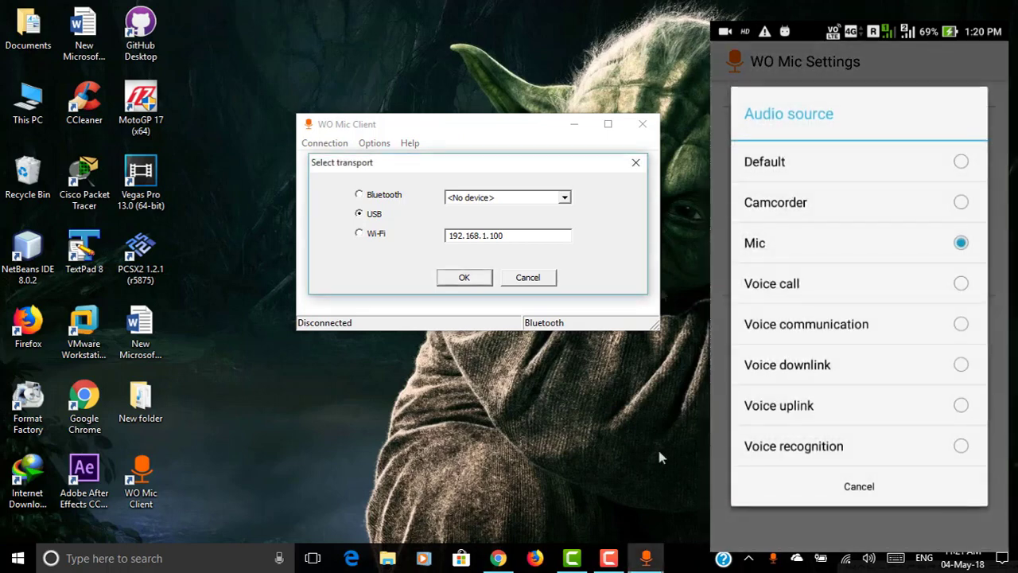
# - Confirm USB as the WO Mic Client transport and refresh the desktop
pyautogui.press('Return')
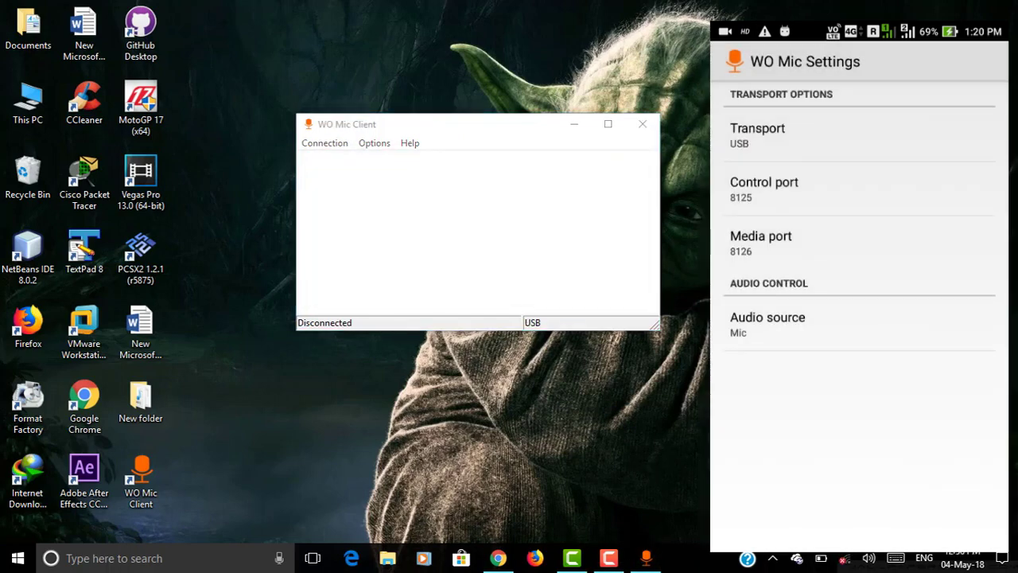
pyautogui.rightClick(550, 263)
pyautogui.click(687, 325)
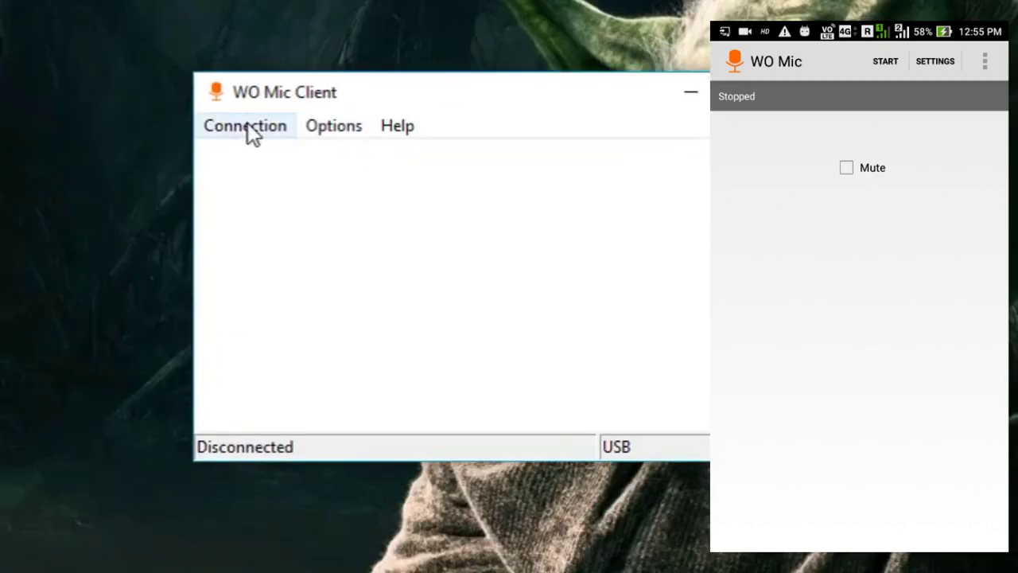
# - Connect WO Mic Client to the phone over USB, then show the Recording devices list
pyautogui.click(248, 124)
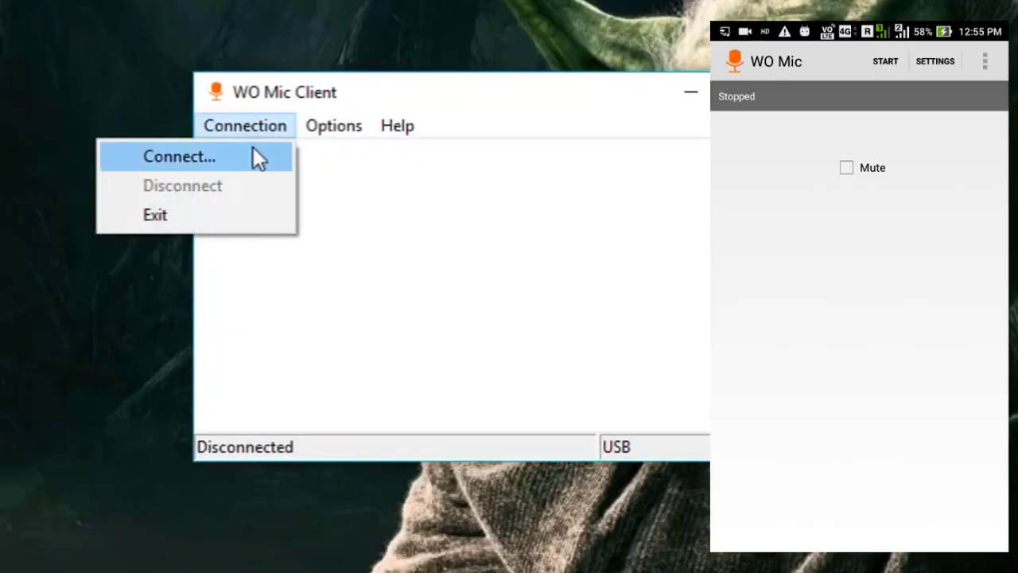
pyautogui.click(253, 151)
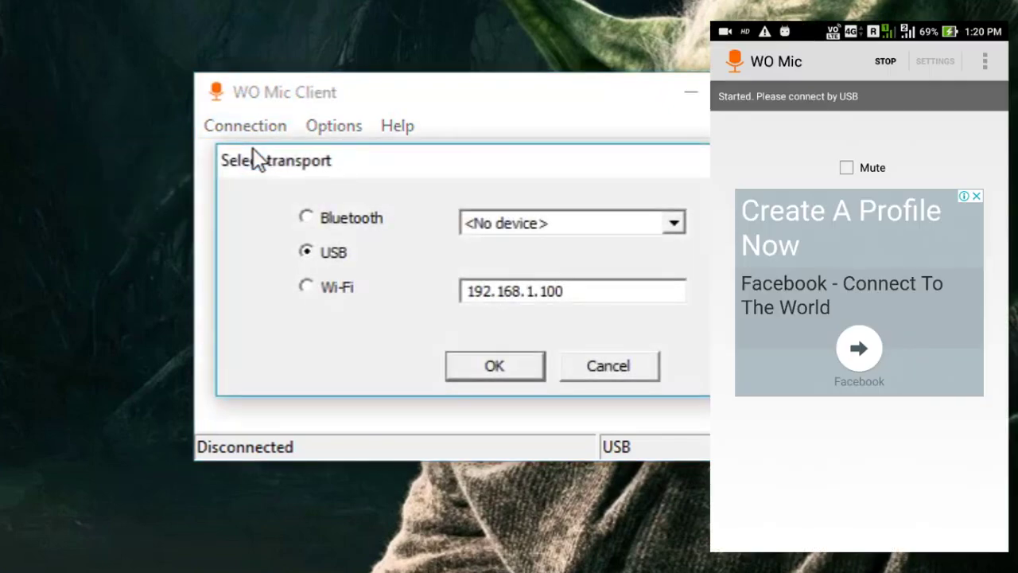
pyautogui.click(450, 366)
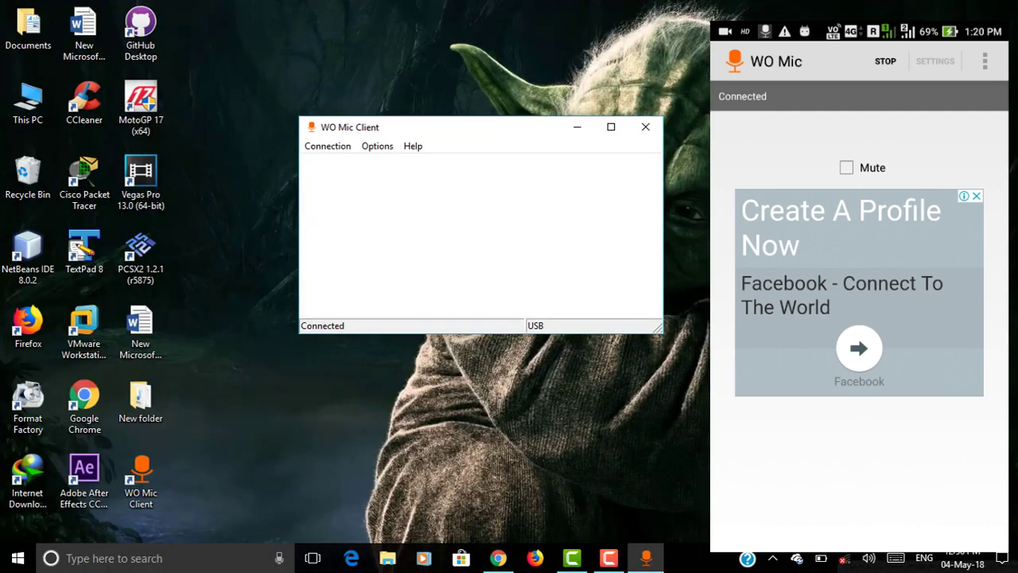
pyautogui.rightClick(873, 561)
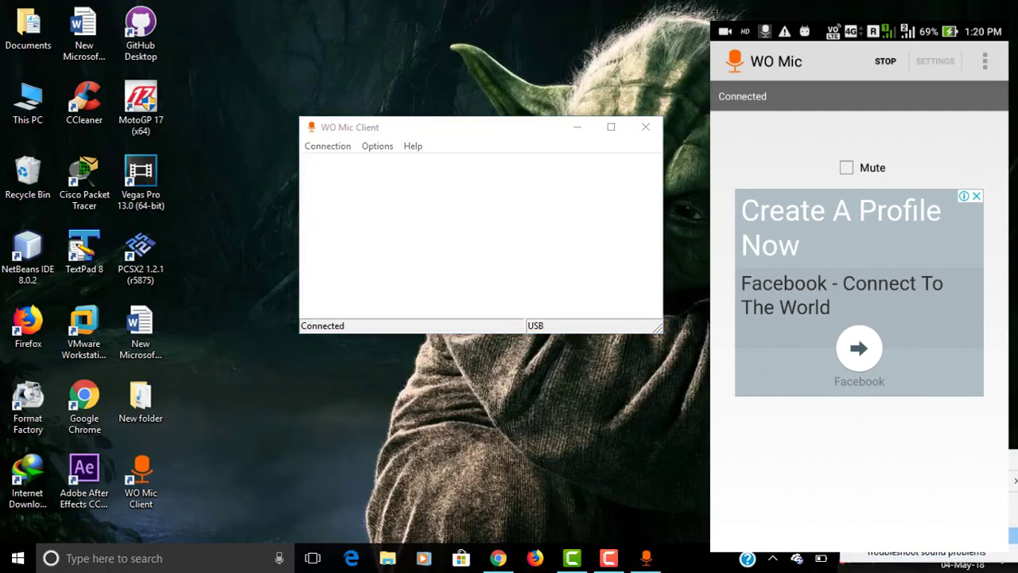
pyautogui.click(914, 517)
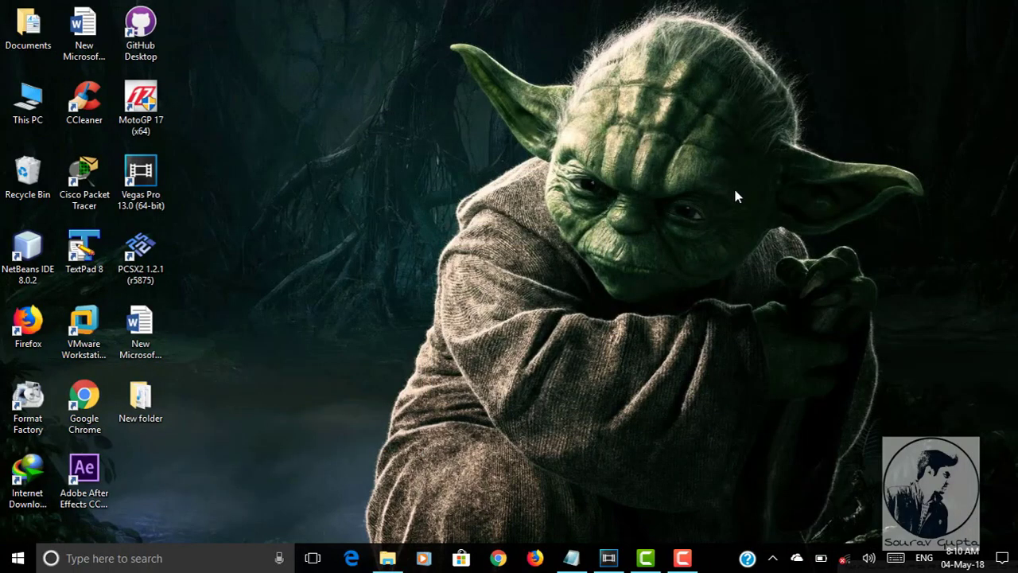
# - Refresh the now-empty desktop from its right-click menu
pyautogui.rightClick(688, 125)
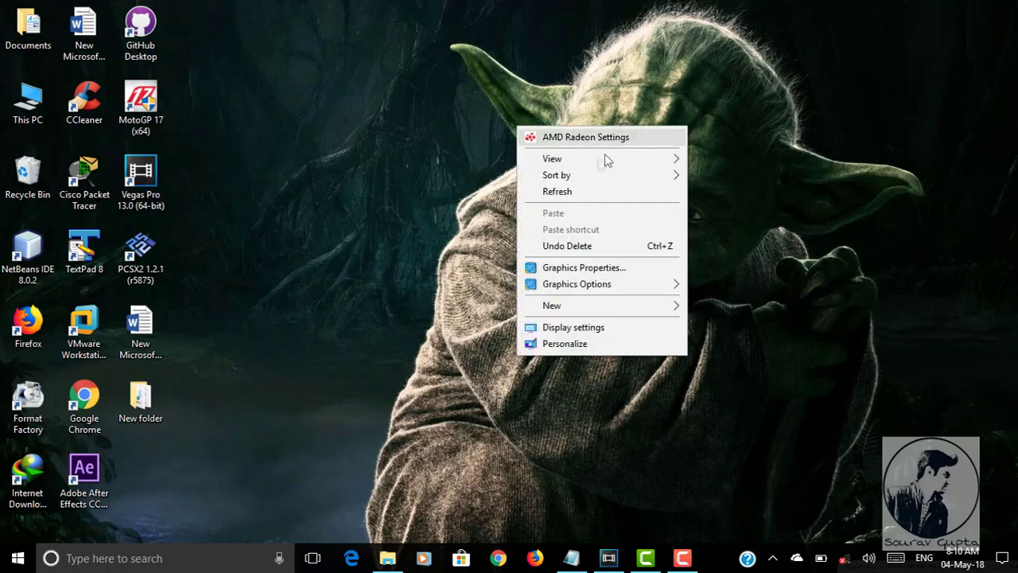
pyautogui.click(583, 195)
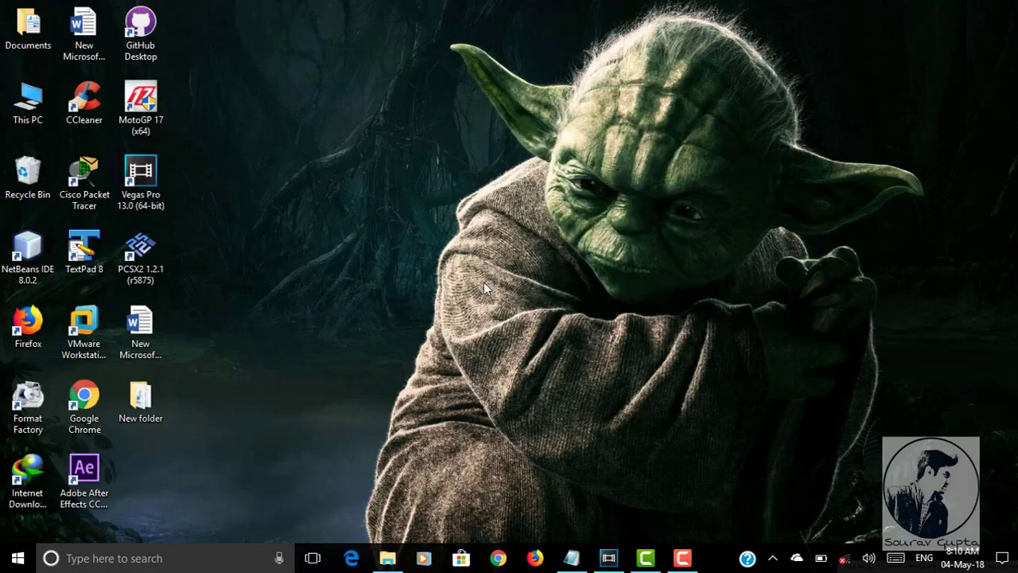